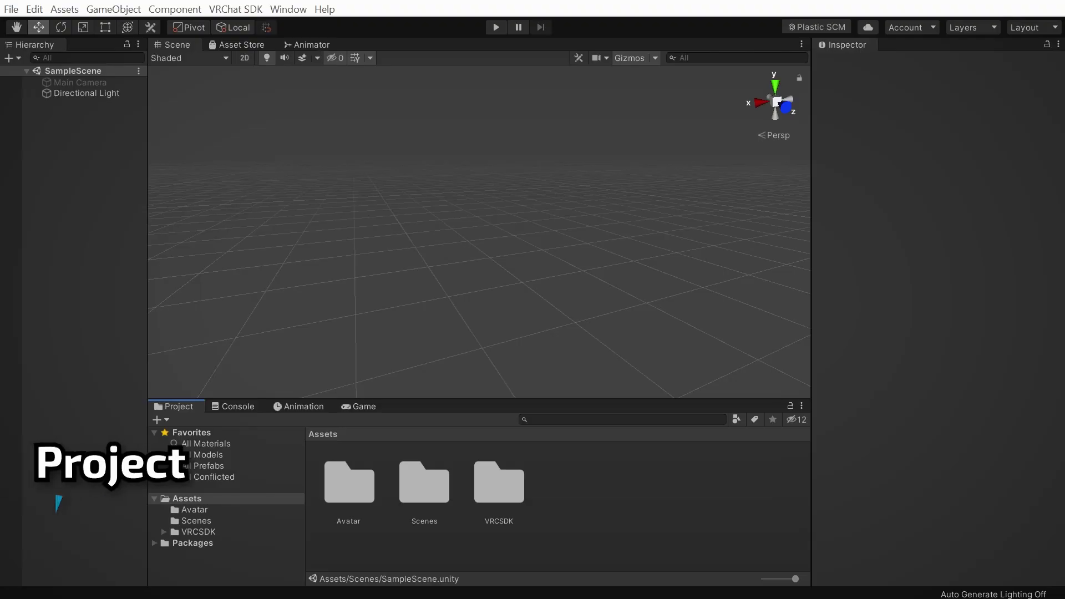
Place the project's Assets folder window over the Unity editor's Scene view
drag(1024, 144, 588, 109)
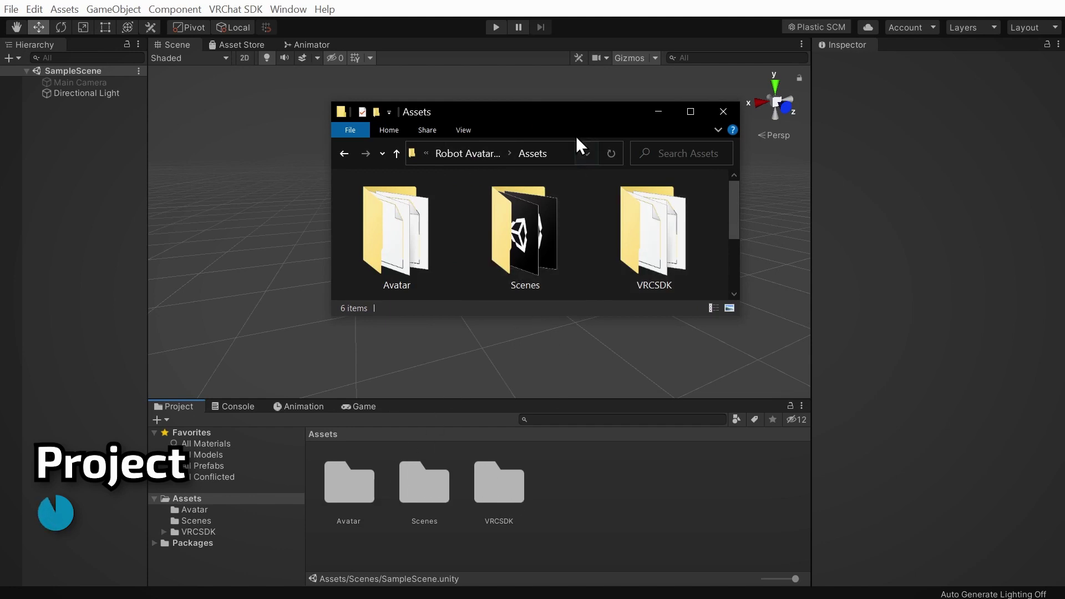
Move Explorer aside and open the Avatar Scene from Assets > Scenes
drag(570, 108, 1057, 108)
double_click(432, 486)
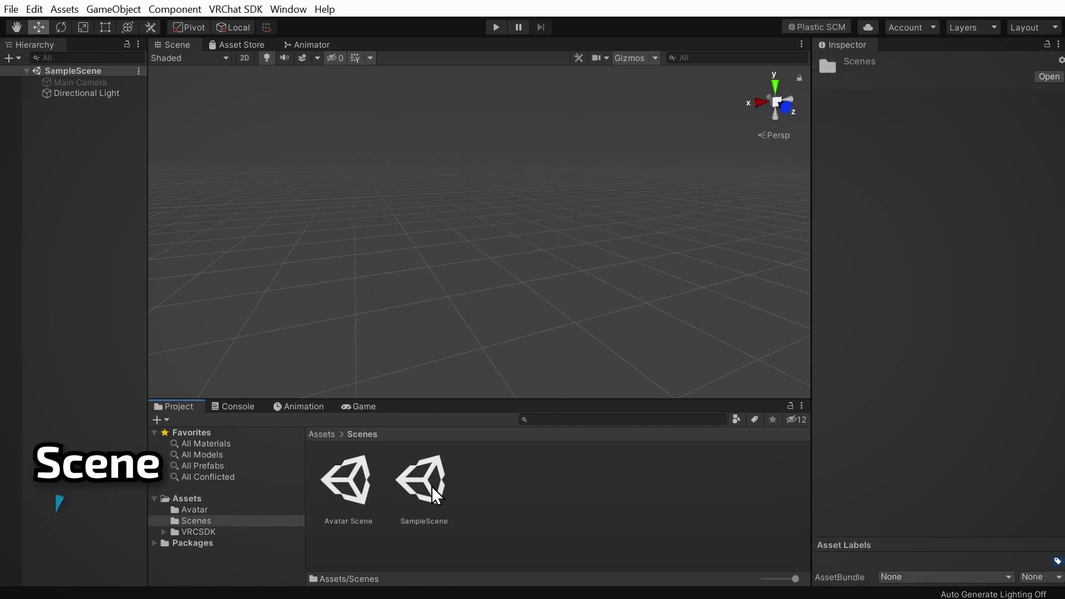
double_click(348, 482)
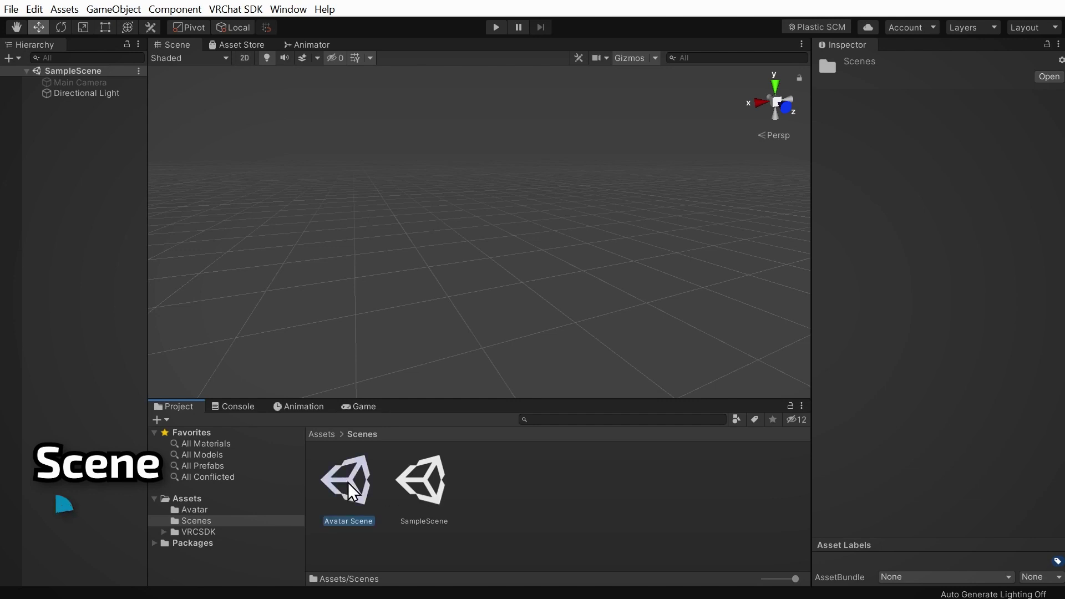
Move the sphere down, then toggle the Cube's Mesh Renderer off and back on
click(64, 115)
drag(642, 275, 649, 141)
drag(325, 288, 327, 326)
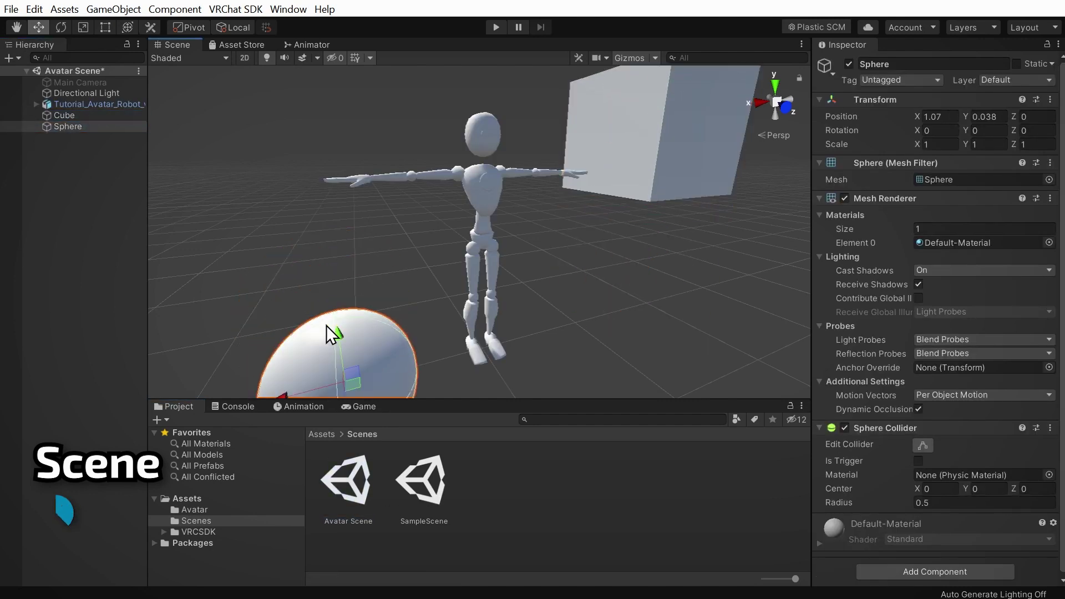
click(63, 115)
click(845, 198)
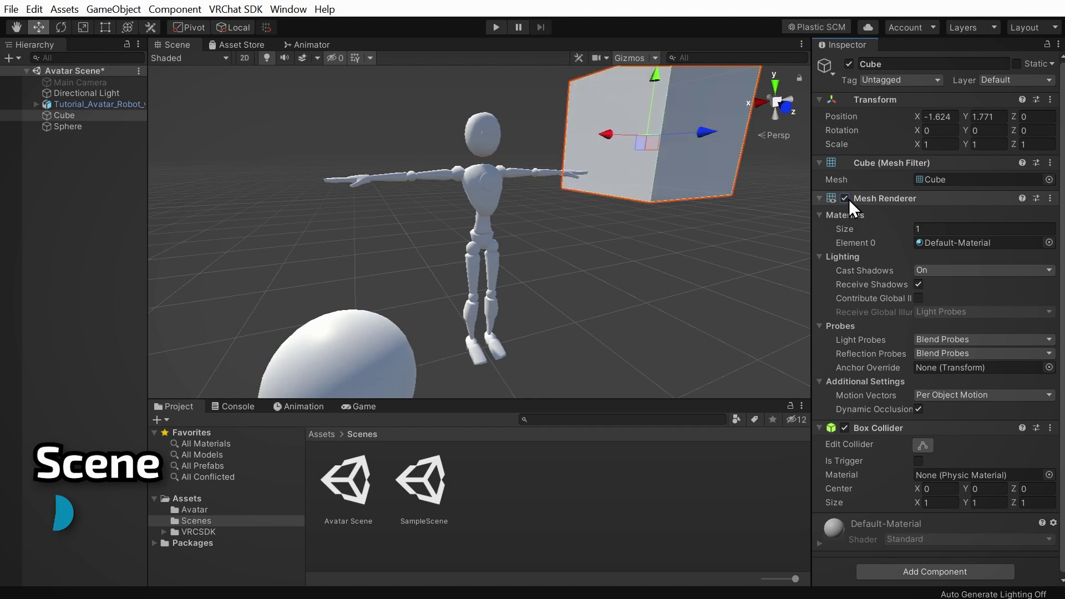
click(846, 199)
Switch to SampleScene, return to Avatar Scene, and drag Sphere onto Cube
click(349, 482)
double_click(424, 489)
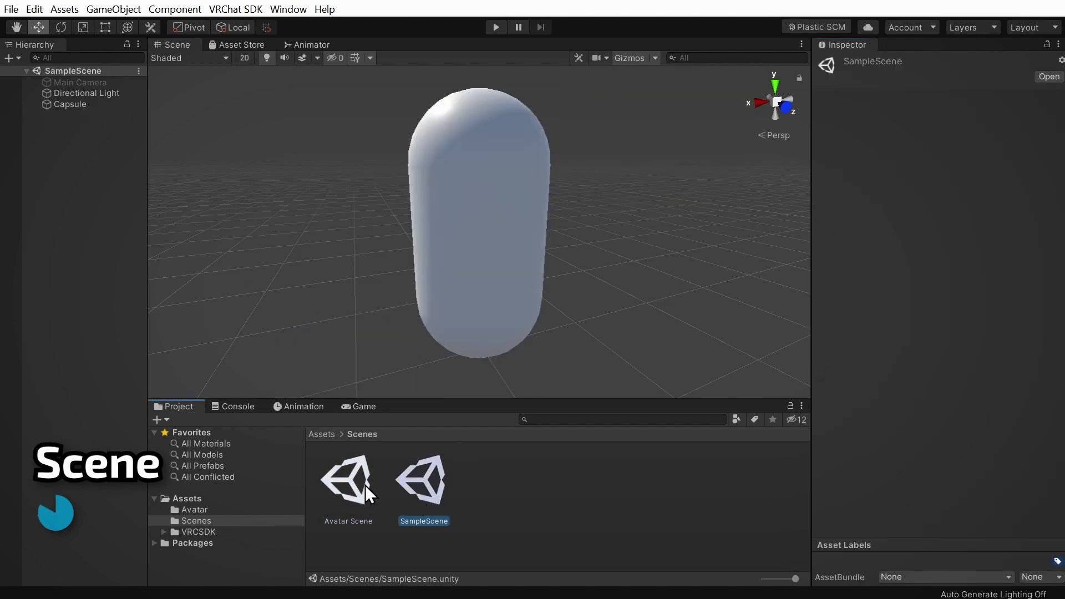
click(351, 482)
double_click(351, 482)
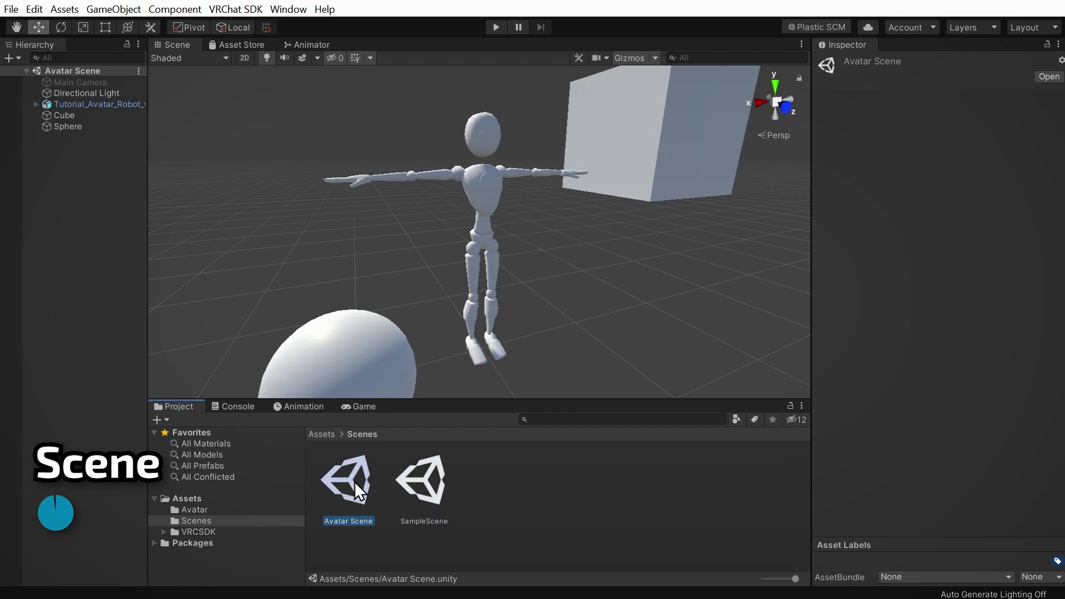
drag(58, 127, 61, 117)
Finish parenting Sphere under Cube, then move the Cube along with its child
click(61, 115)
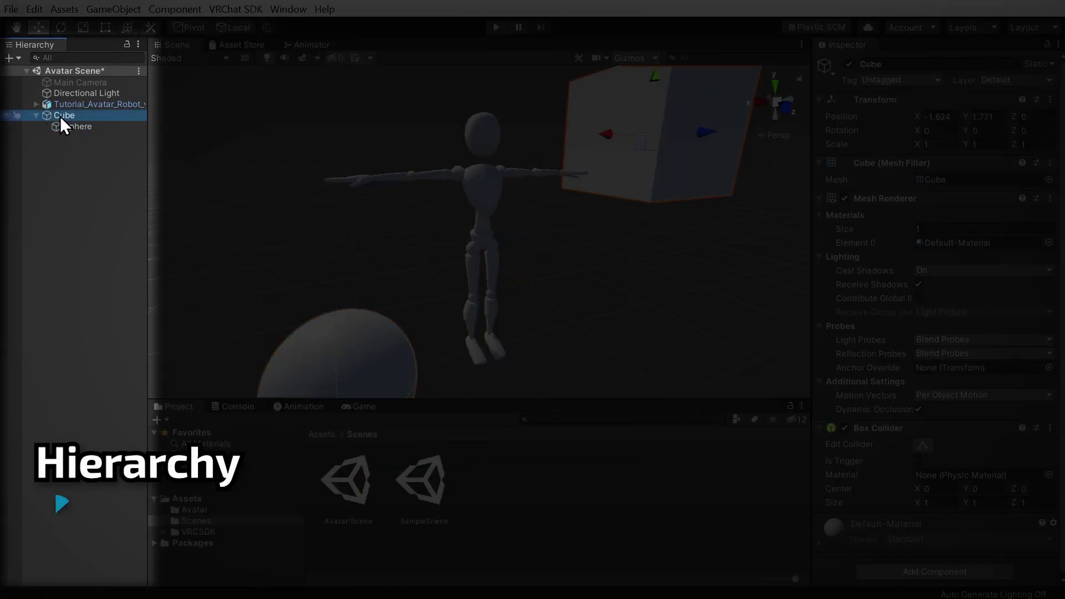
click(101, 128)
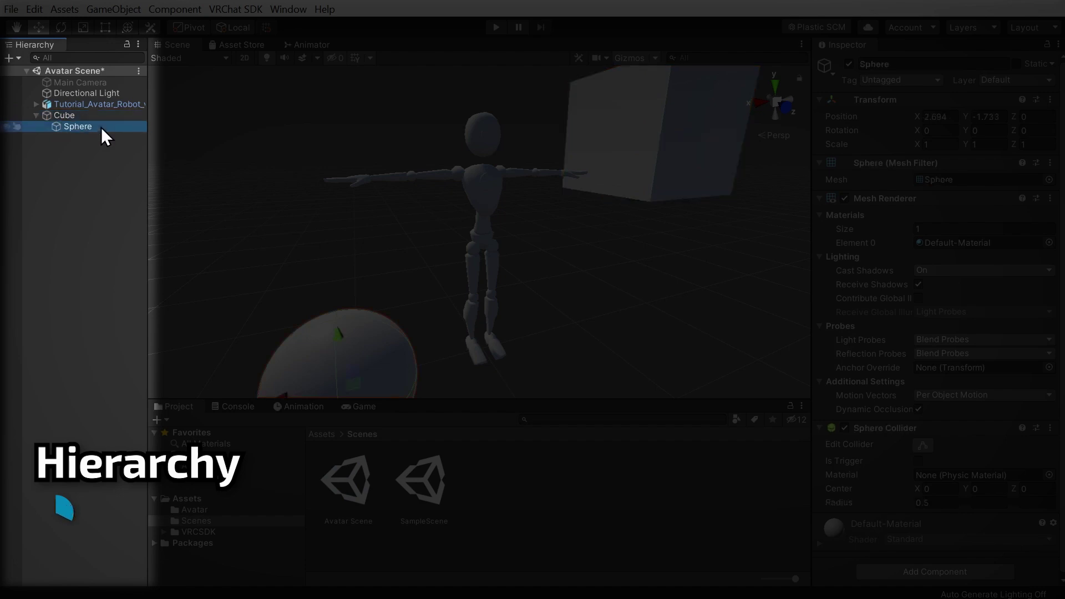
click(100, 116)
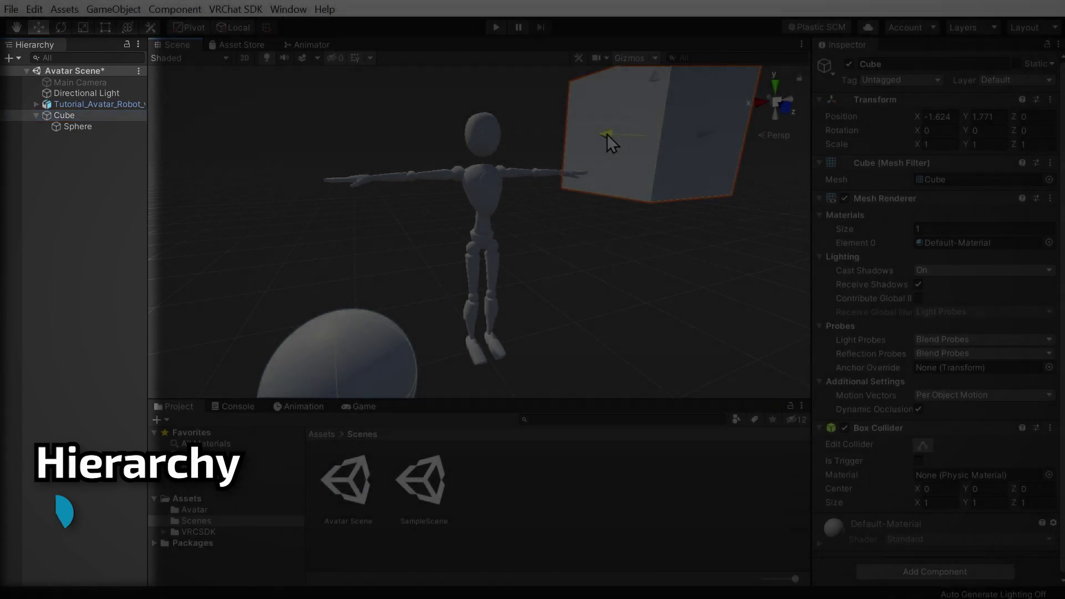
drag(607, 134, 613, 129)
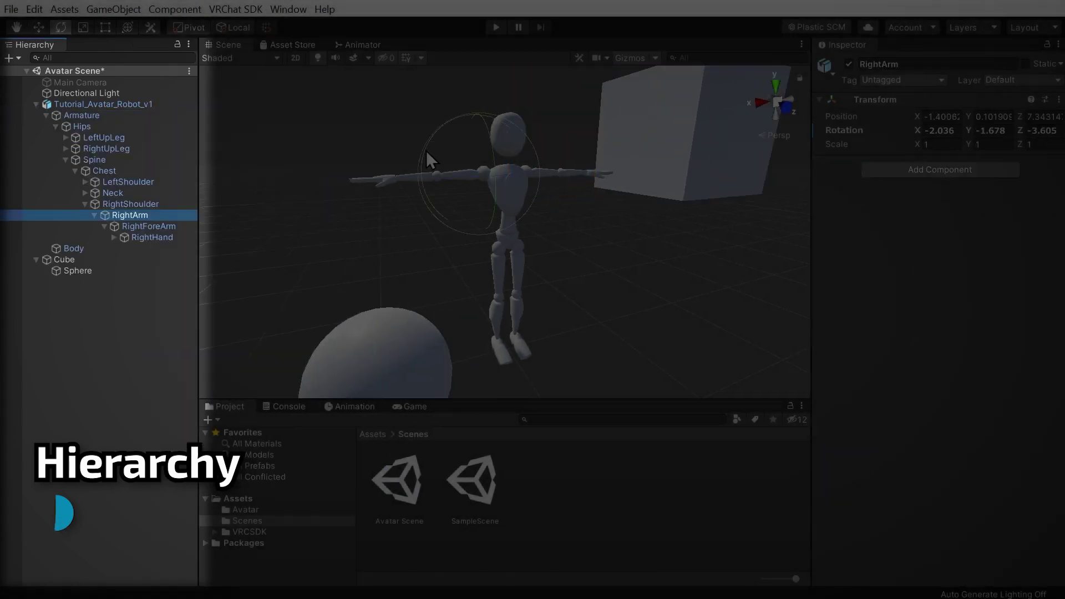
Rotate the robot's RightArm down and then back up
drag(428, 150, 305, 207)
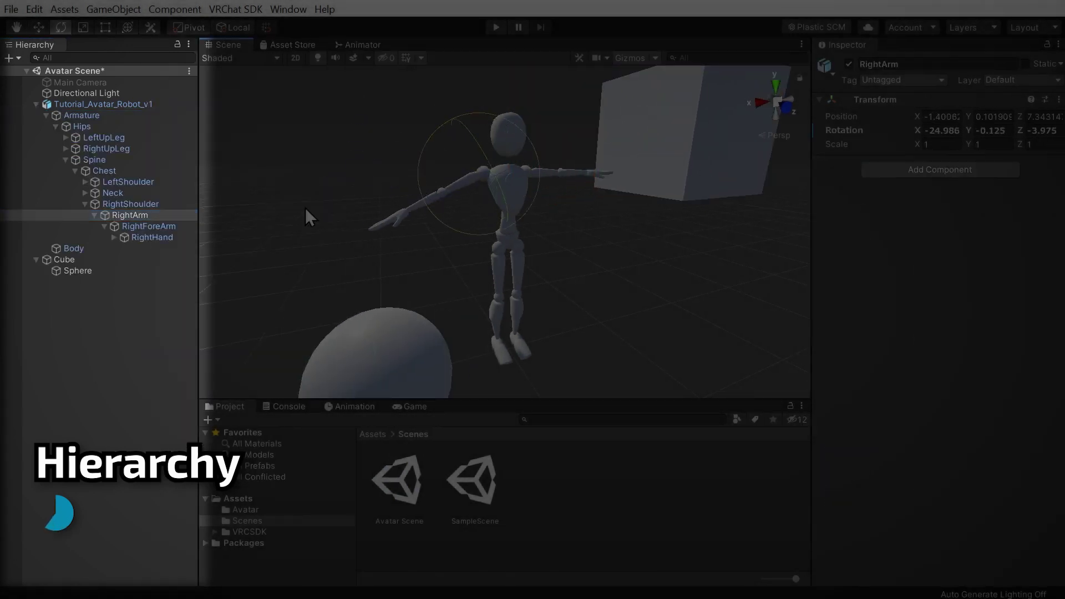
click(165, 237)
click(159, 216)
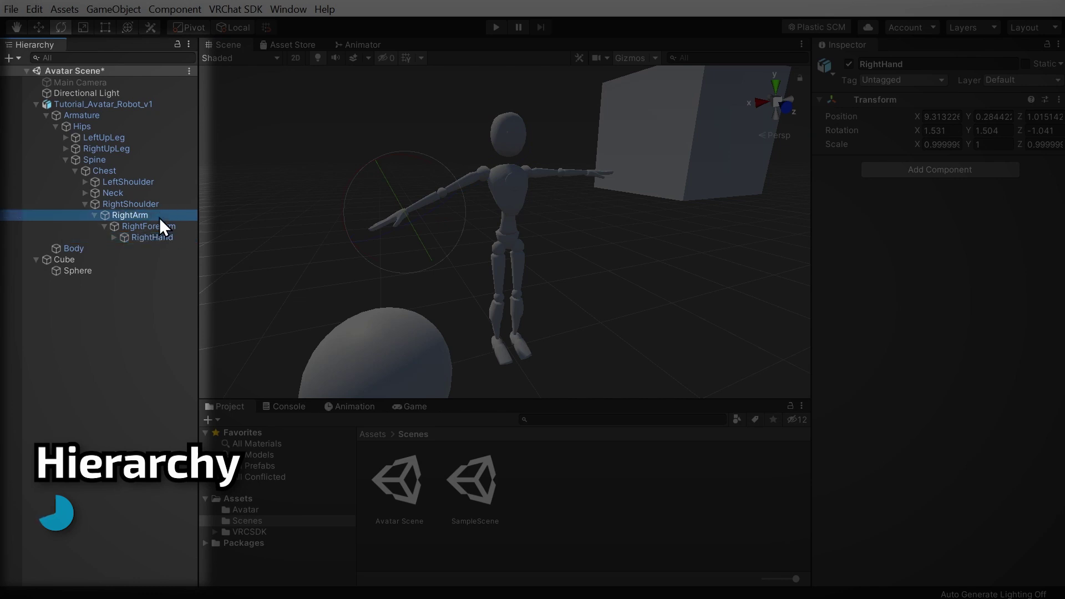
drag(433, 140, 554, 97)
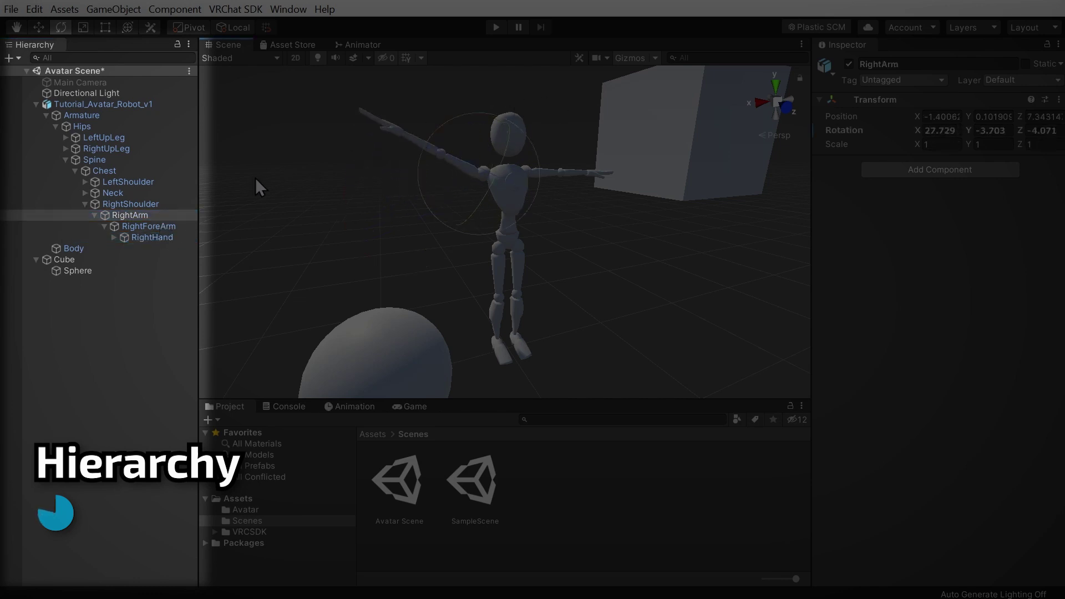
click(154, 237)
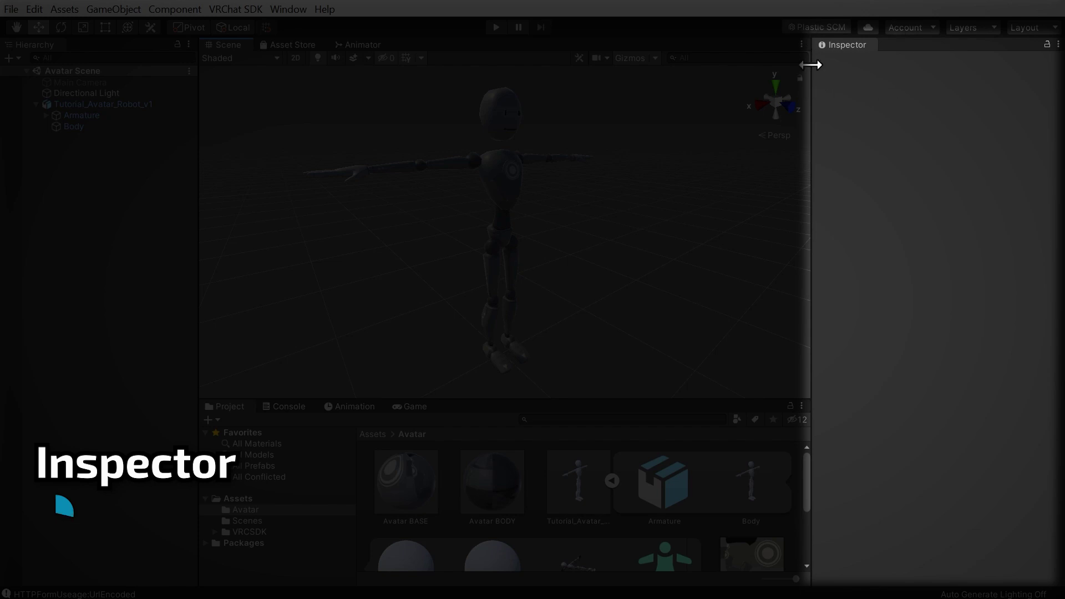
Select Tutorial_Avatar_Robot_v1 and scrub its Transform Position Y up to 1.41
click(129, 109)
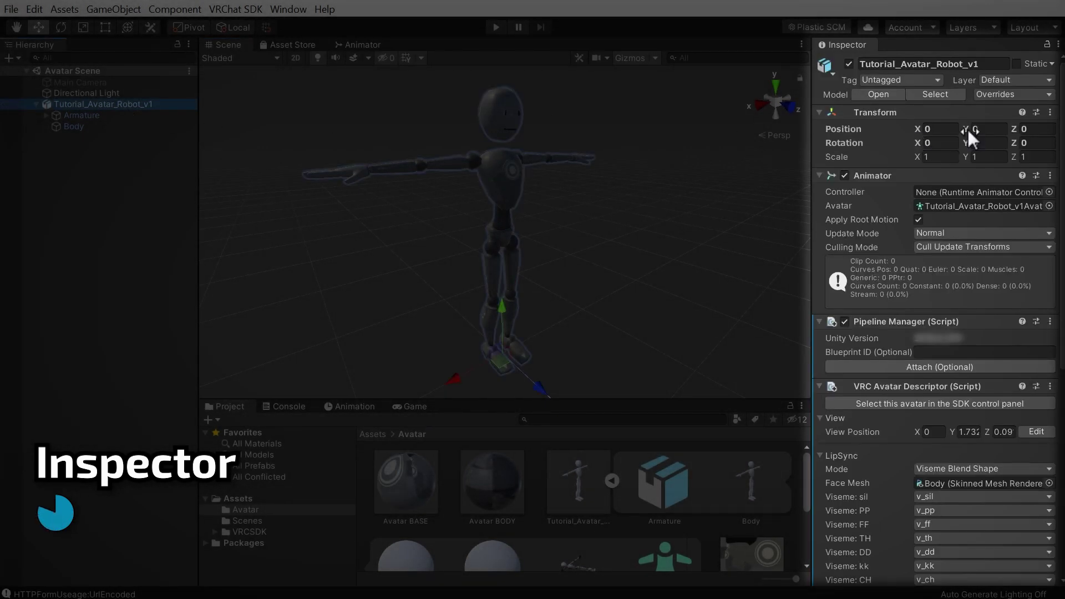
drag(966, 129, 993, 124)
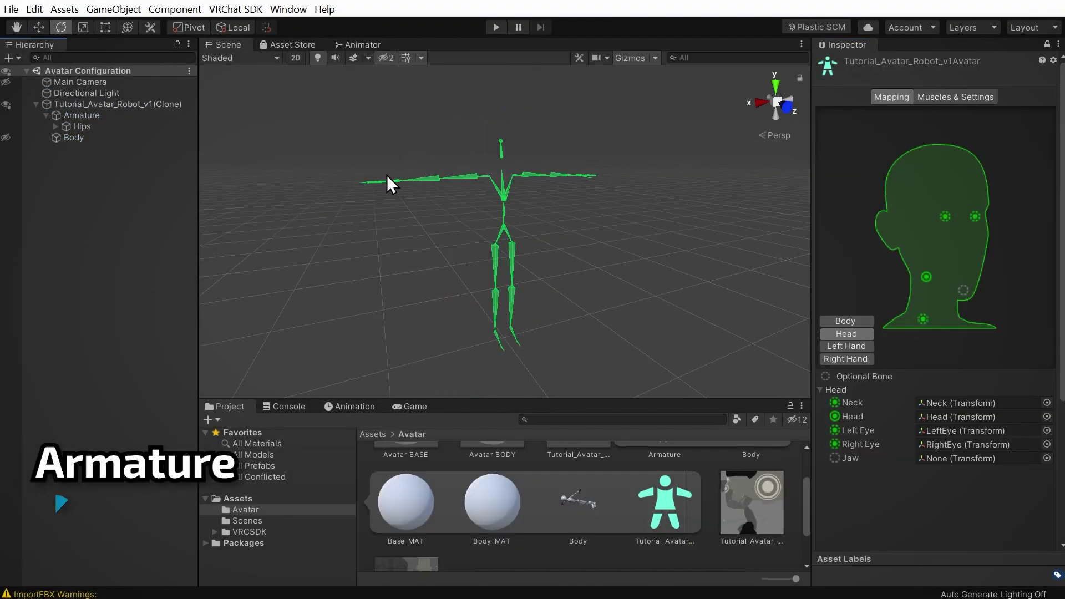
Orbit around the skeleton and expand Hips > Spine > Chest > Neck to select Head
mouse_move(275, 339)
alt+mouse_down()
mouse_move(350, 333)
mouse_move(250, 325)
alt+mouse_up()
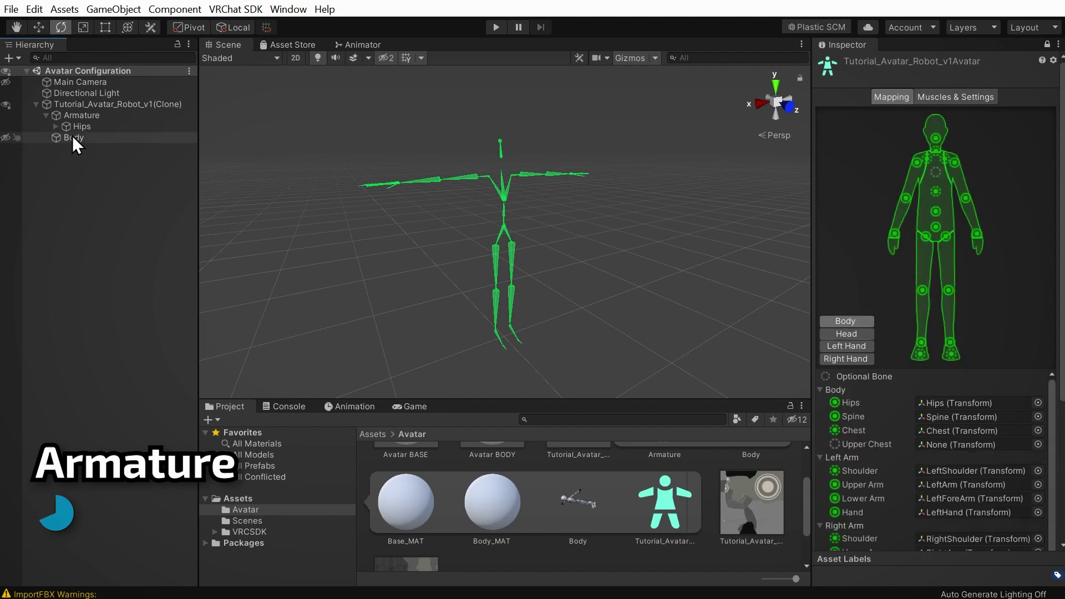
click(54, 126)
click(66, 159)
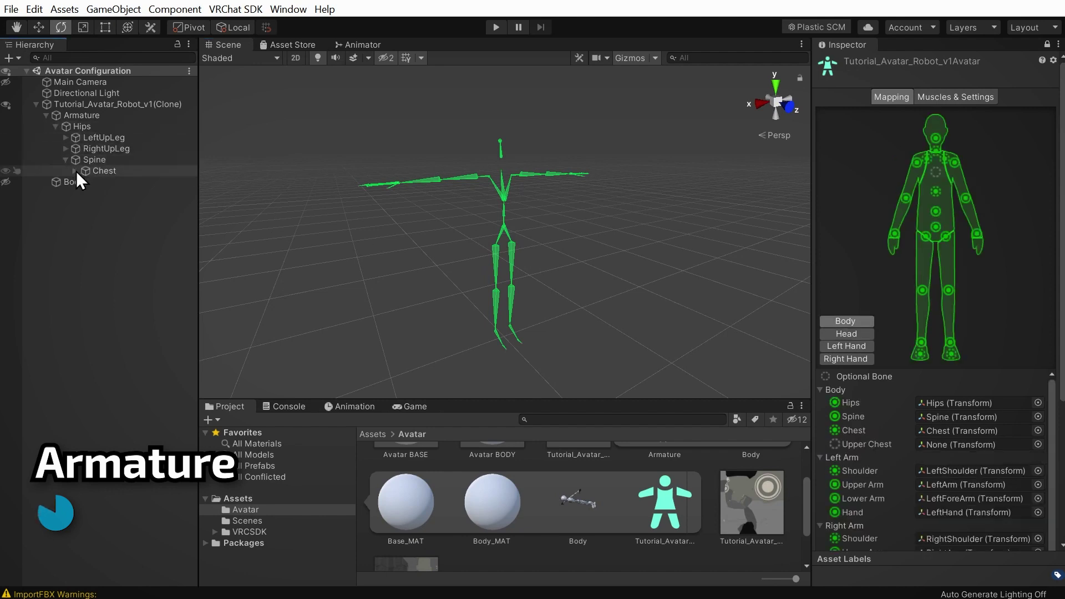
click(76, 170)
click(86, 193)
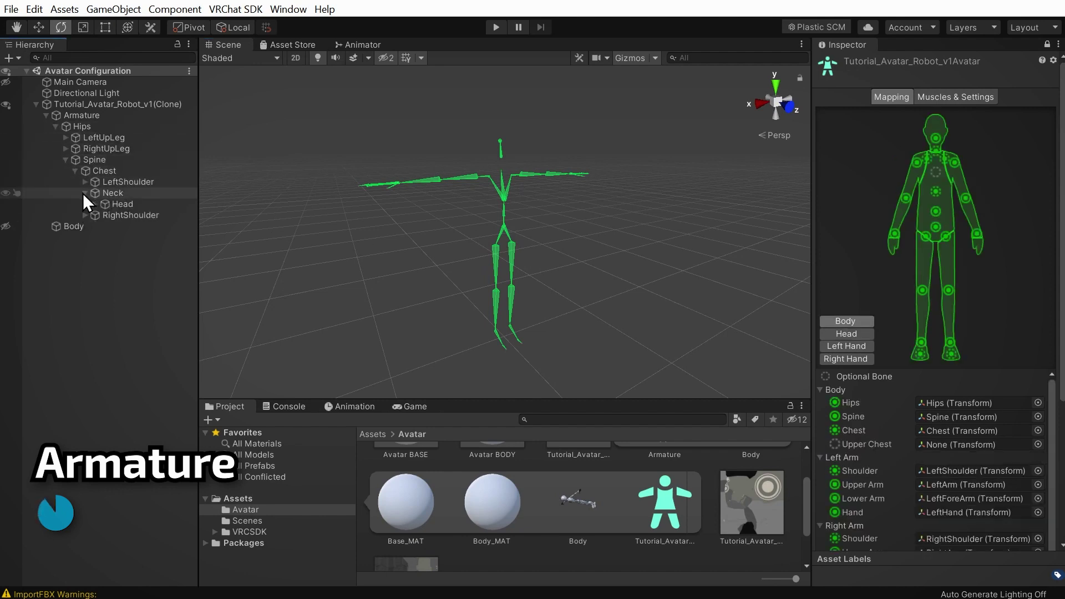
click(119, 205)
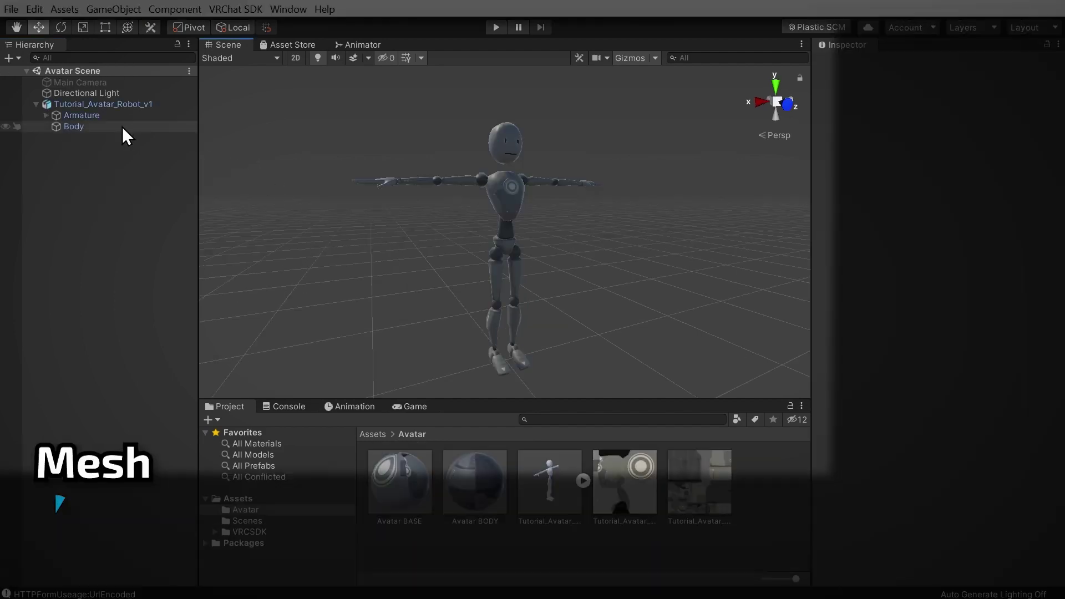
Switch the Scene view Draw Mode to Wireframe and orbit around the robot
click(123, 126)
click(231, 57)
click(236, 95)
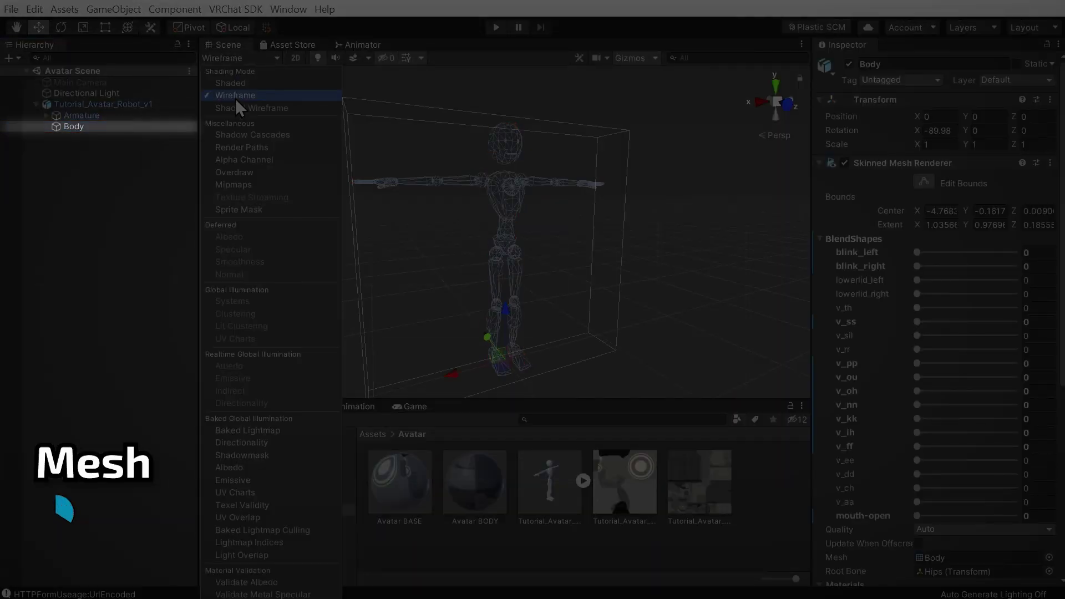
click(109, 125)
right_drag(250, 226, 923, 246)
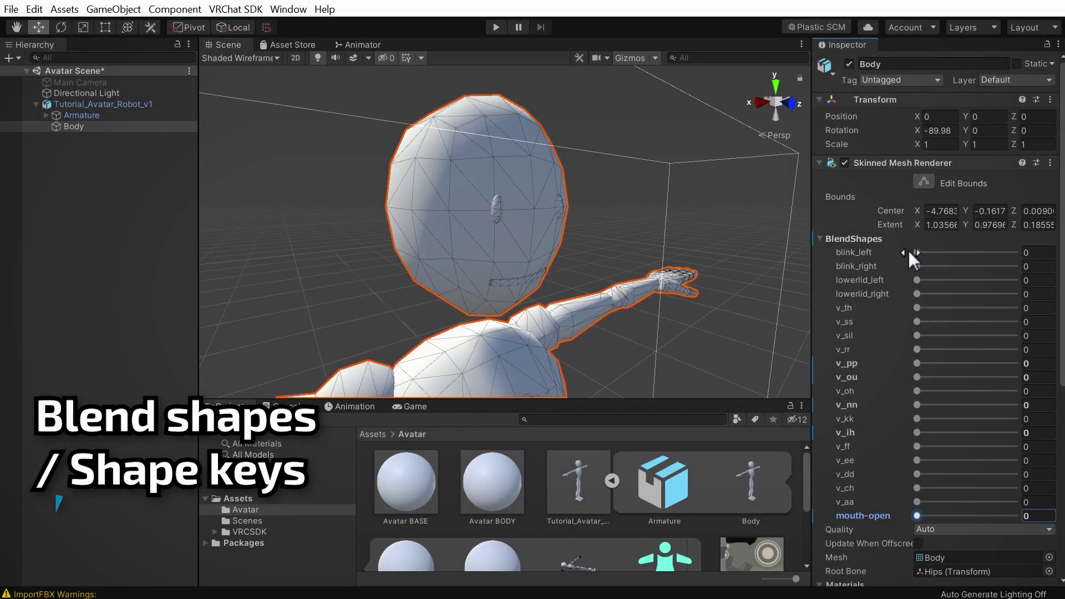
mouse_move(918, 252)
mouse_down()
mouse_move(1017, 266)
mouse_move(912, 266)
mouse_up()
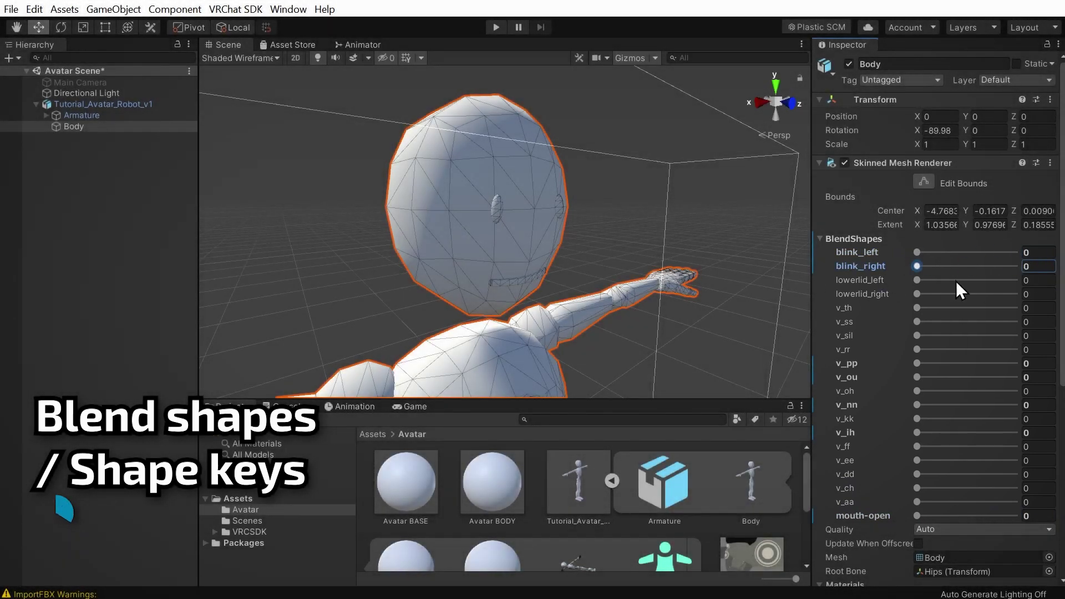
Preview mouth-open, blink_left, blink_right, v_kk and v_nn shapes, resetting each to 0
mouse_move(919, 516)
mouse_down()
mouse_move(1014, 516)
mouse_move(916, 516)
mouse_up()
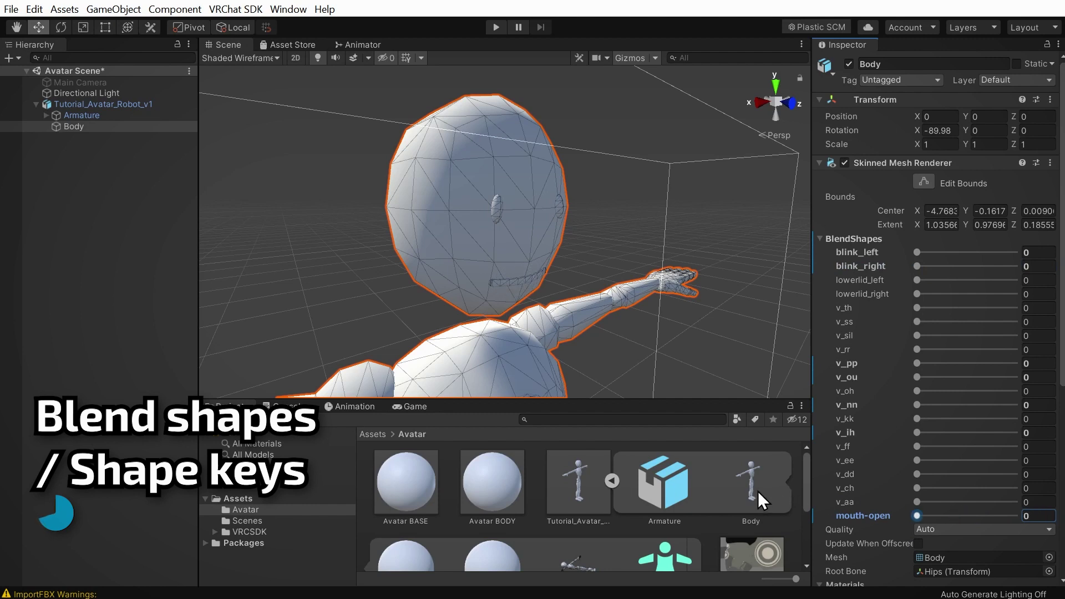
mouse_move(917, 253)
mouse_down()
mouse_move(1014, 253)
mouse_move(917, 252)
mouse_move(961, 267)
mouse_up()
drag(962, 267, 916, 267)
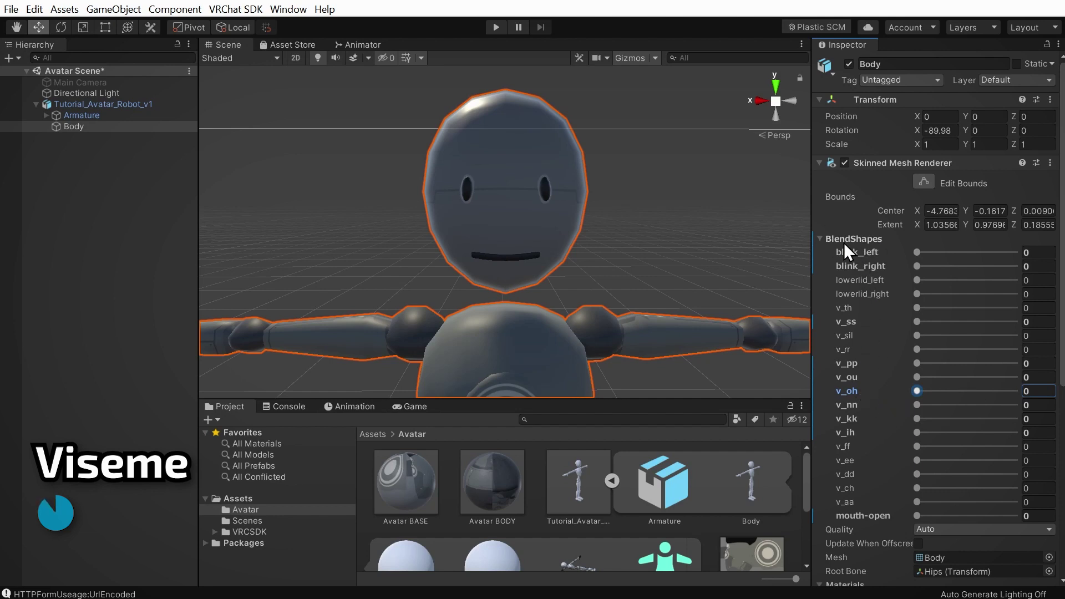
drag(917, 420, 916, 405)
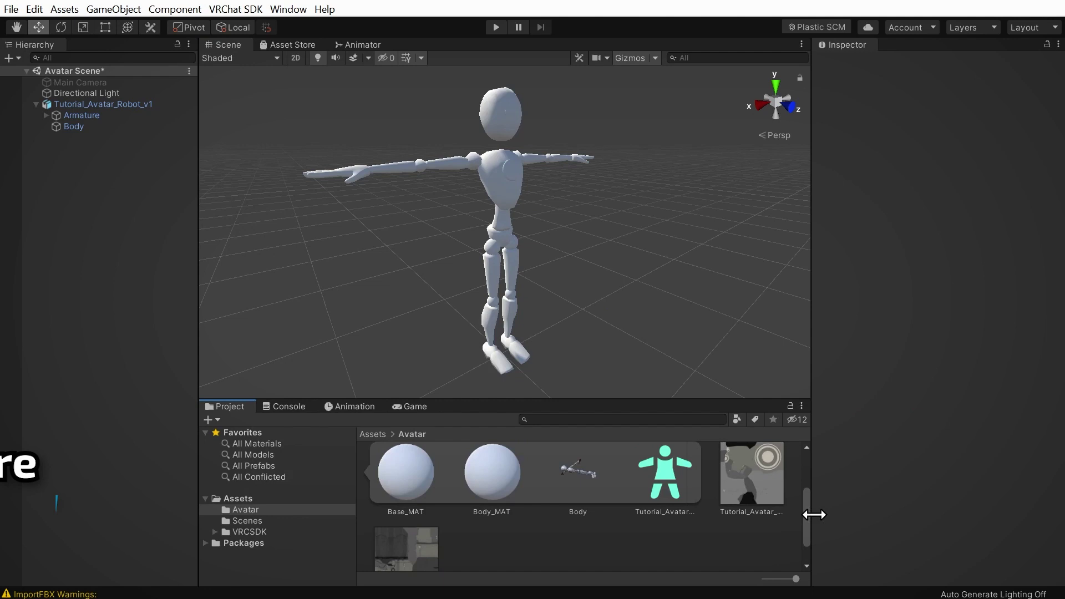
View the import settings of the BASE and BODY texture images
click(747, 493)
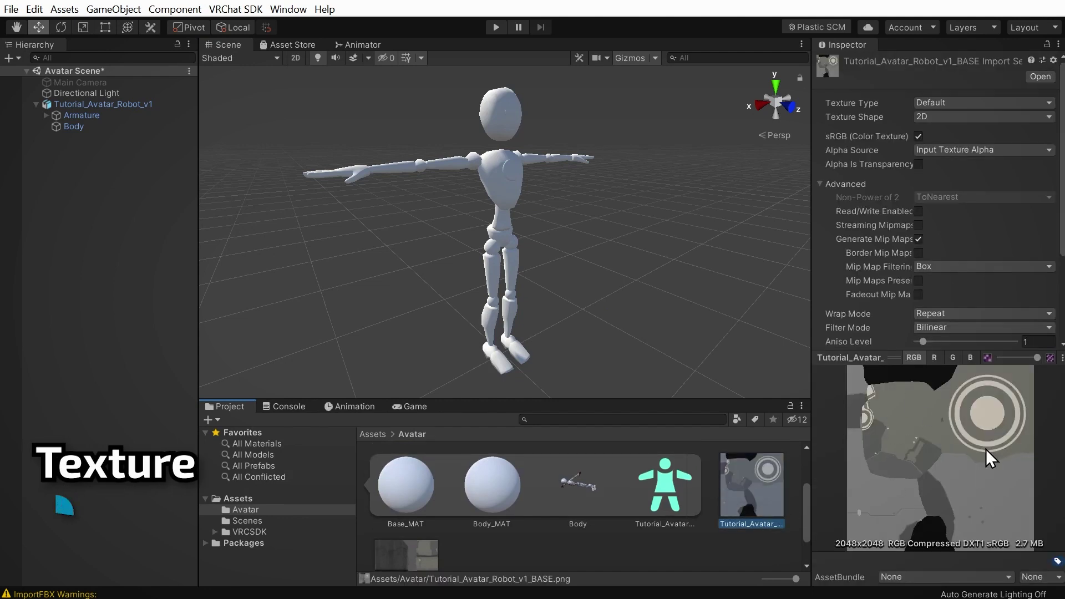
scroll(418, 558, down, 2)
click(406, 525)
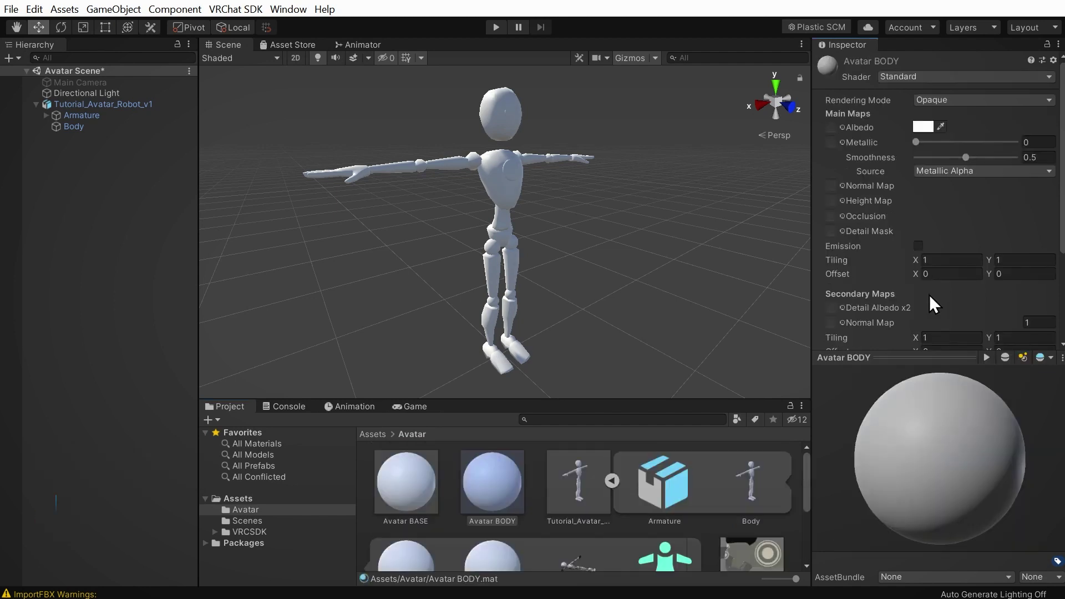
click(1048, 76)
click(940, 253)
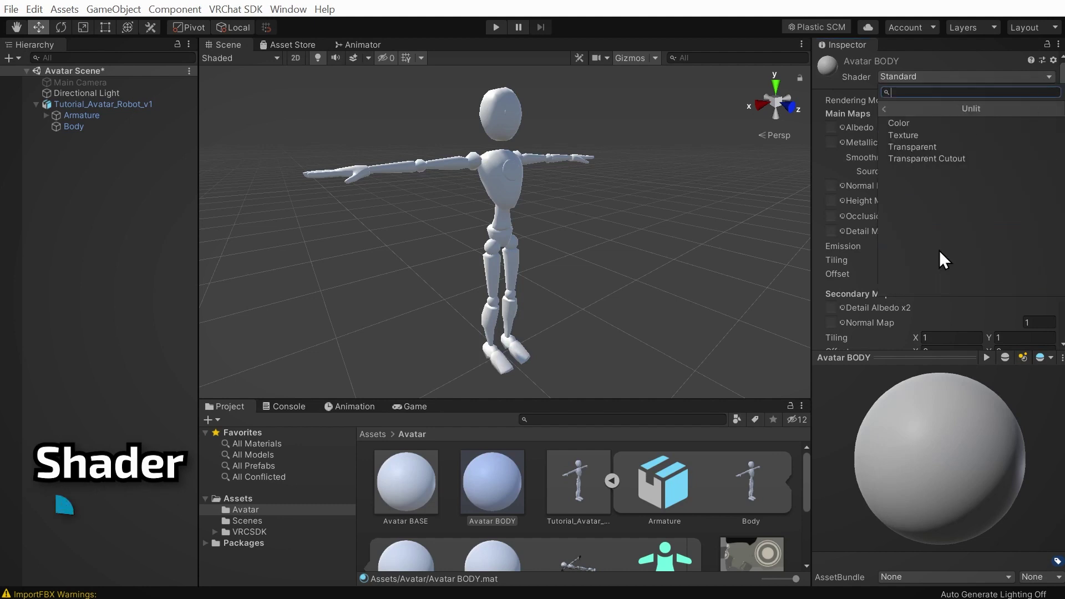
click(945, 146)
click(1003, 76)
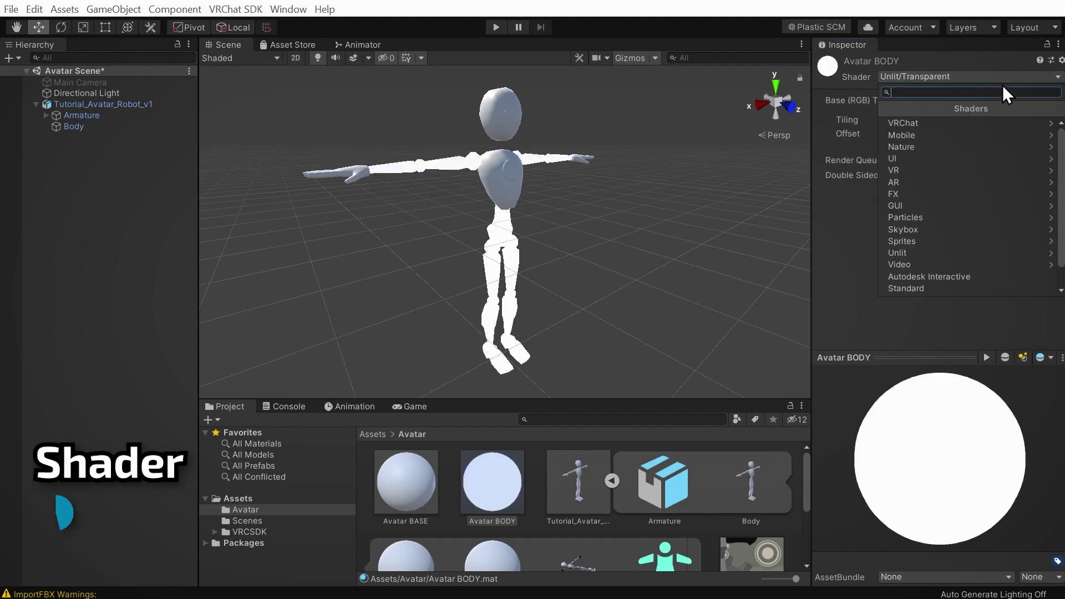
click(985, 134)
click(958, 204)
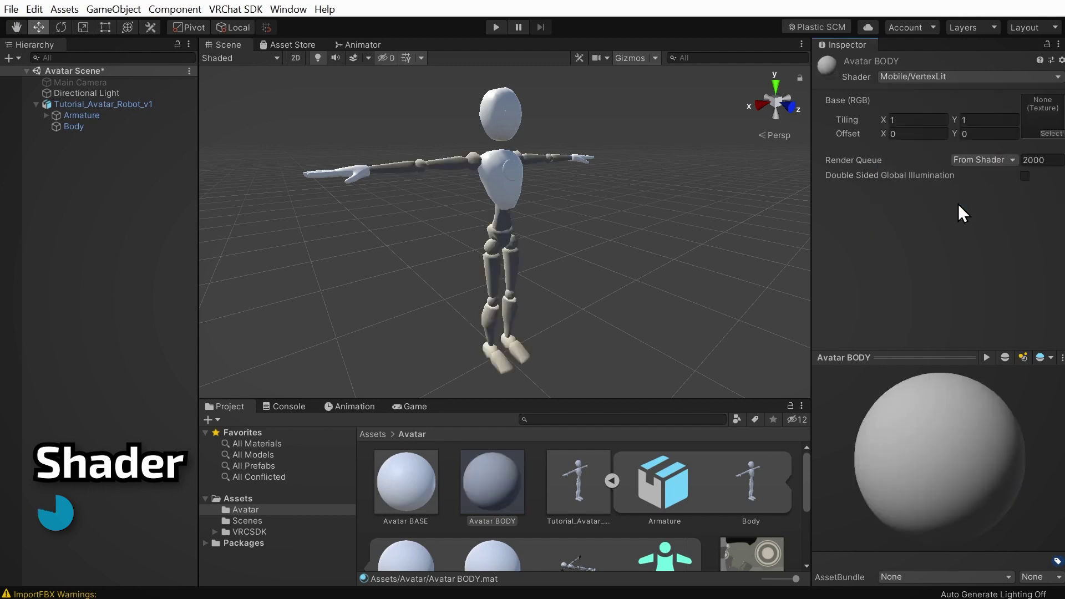
click(1031, 76)
click(940, 288)
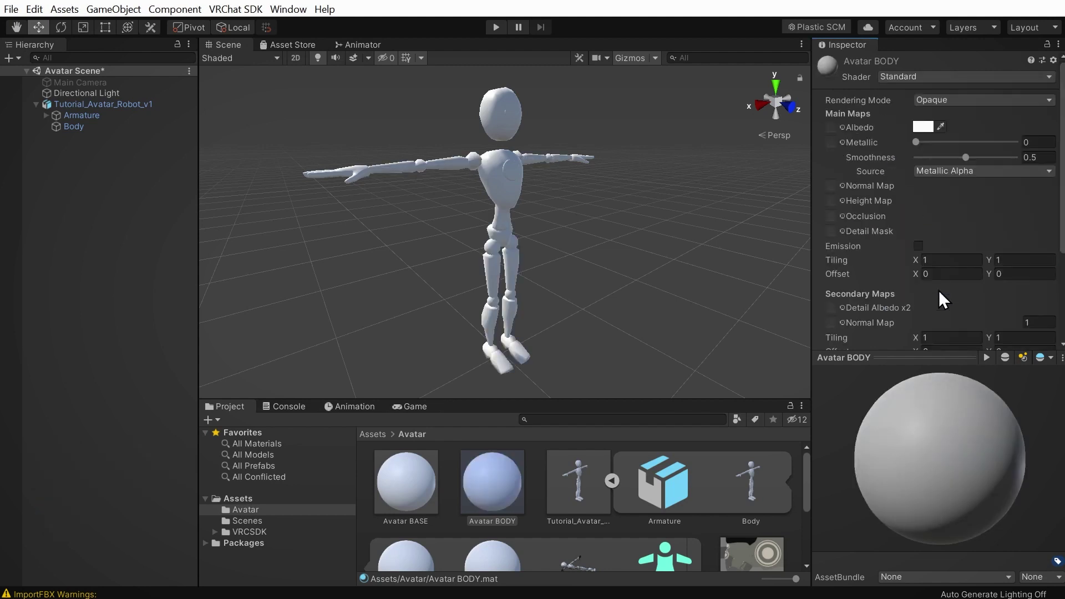
click(397, 493)
Drop the body and base textures into the Avatar BODY and Avatar BASE Albedo slots
click(493, 478)
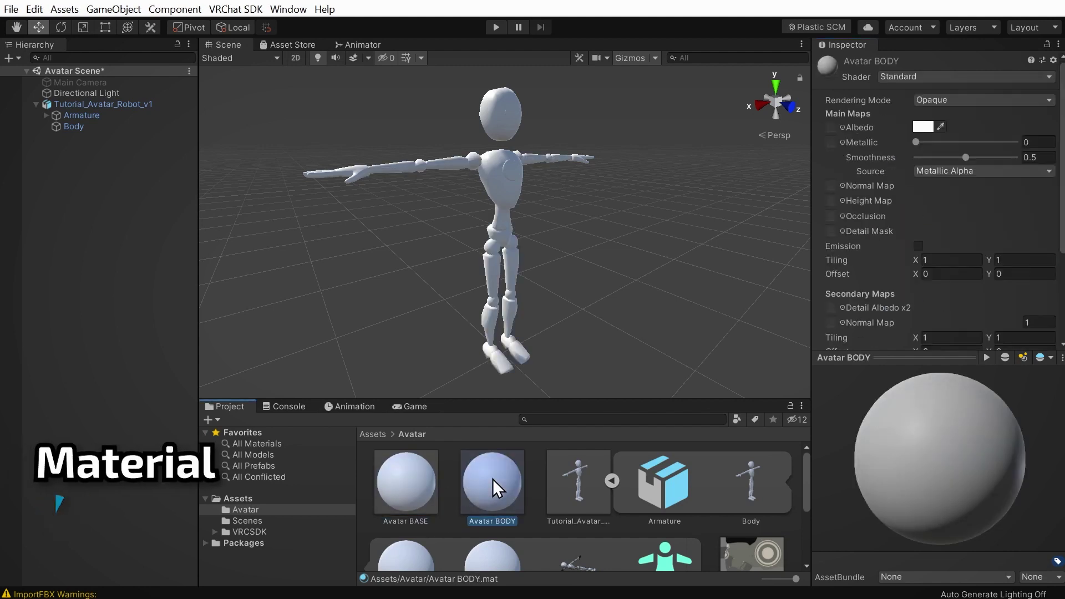
drag(806, 465, 810, 514)
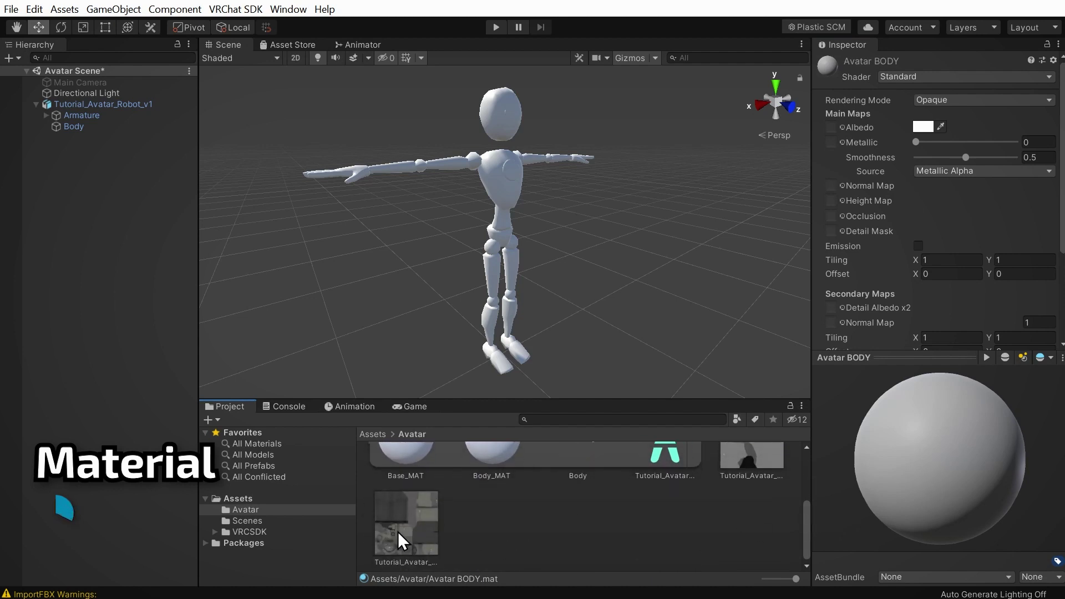
drag(398, 532, 831, 128)
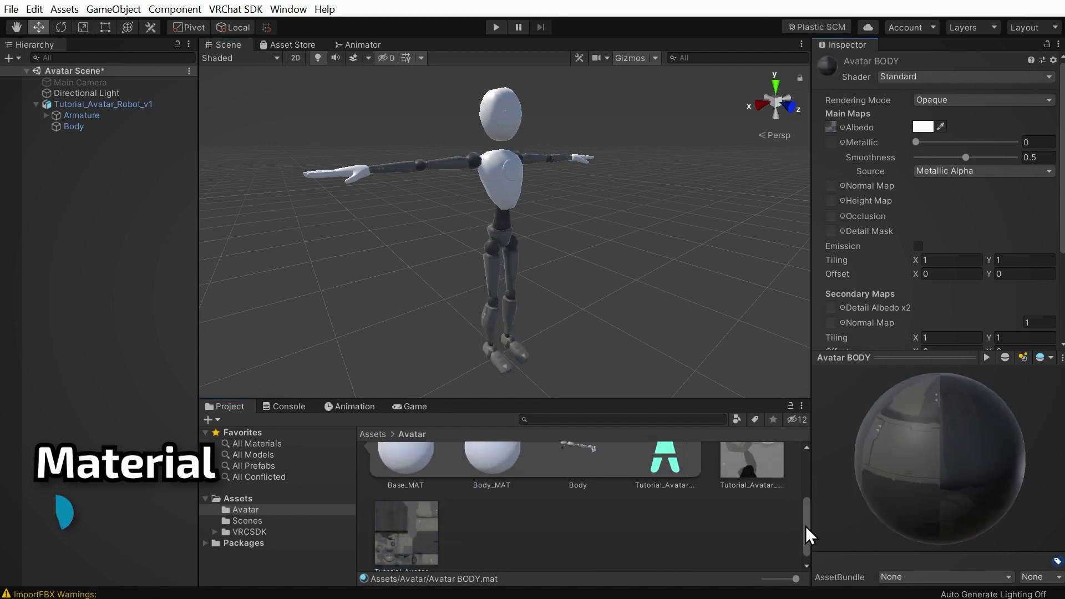
drag(806, 526, 807, 466)
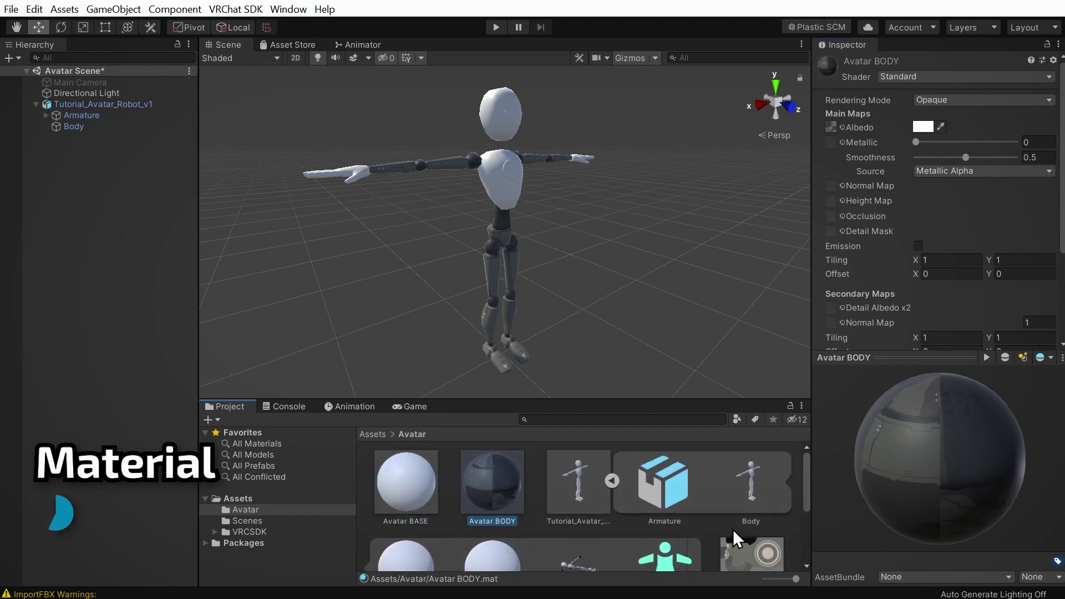
click(405, 483)
scroll(752, 534, down, 1)
drag(752, 532, 832, 128)
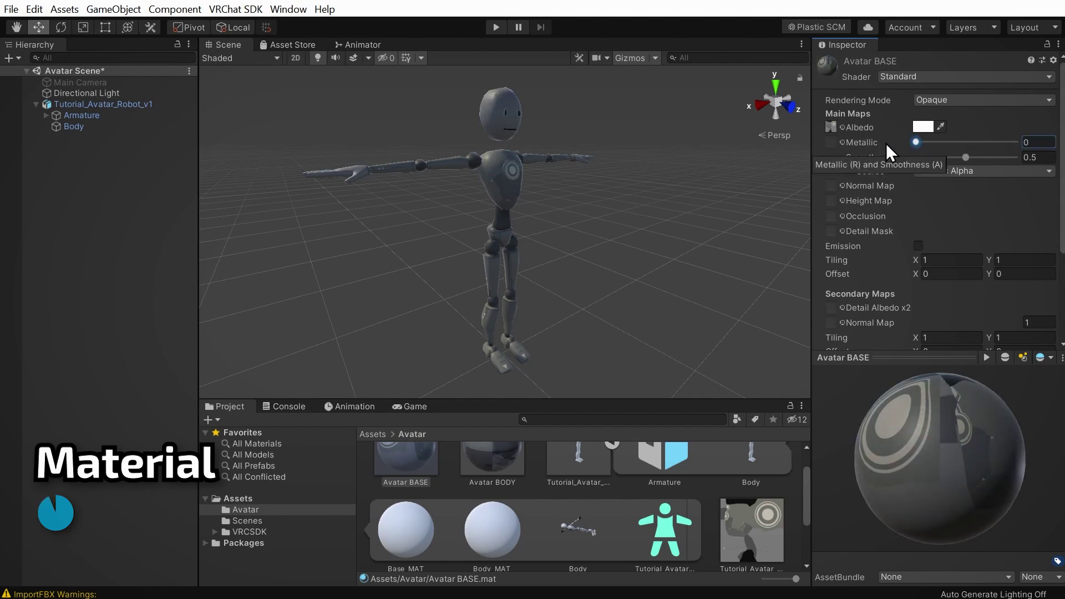
click(923, 126)
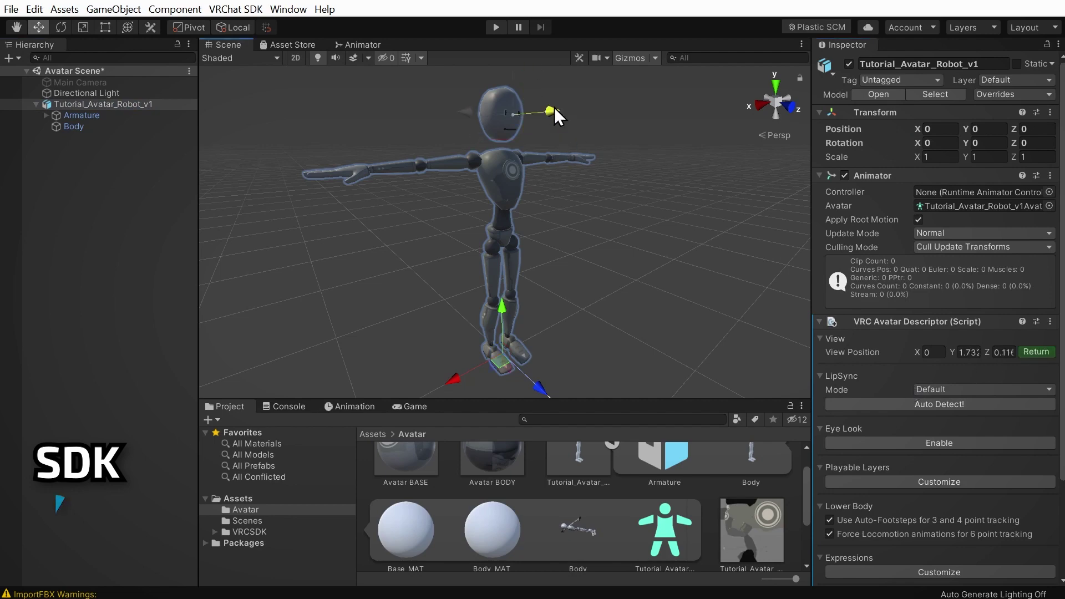
From the VRChat SDK Control Panel, start Build & Publish for Windows and enlarge the game view
click(235, 9)
click(246, 38)
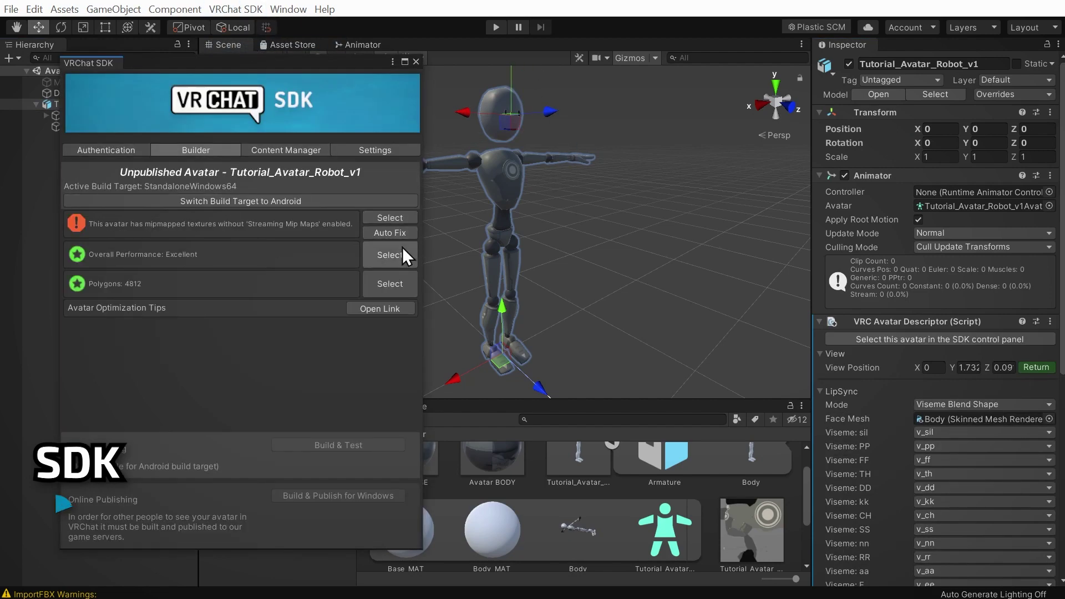
click(353, 495)
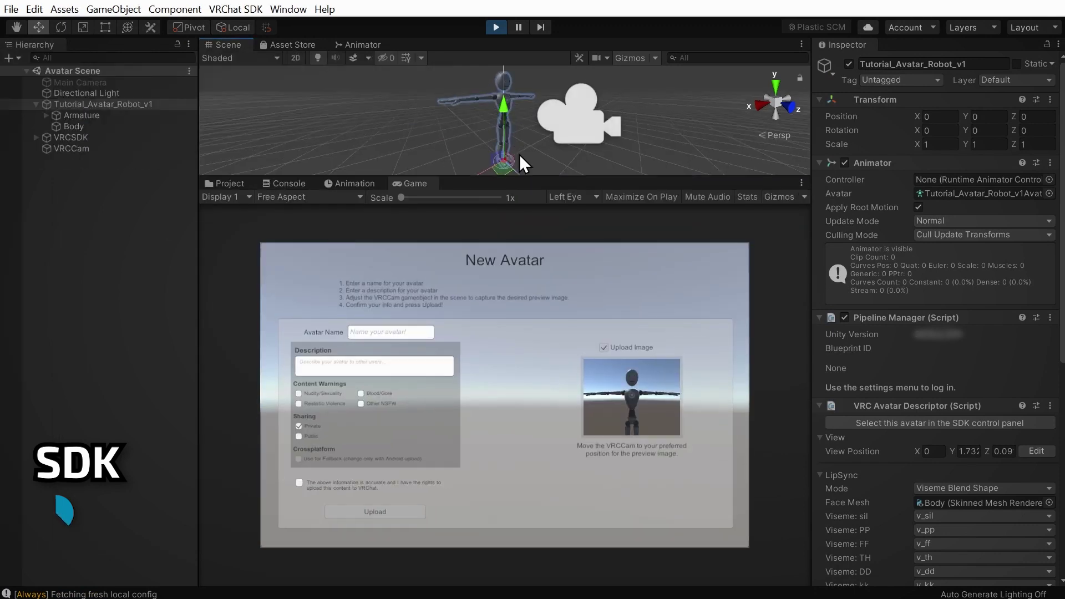
click(361, 197)
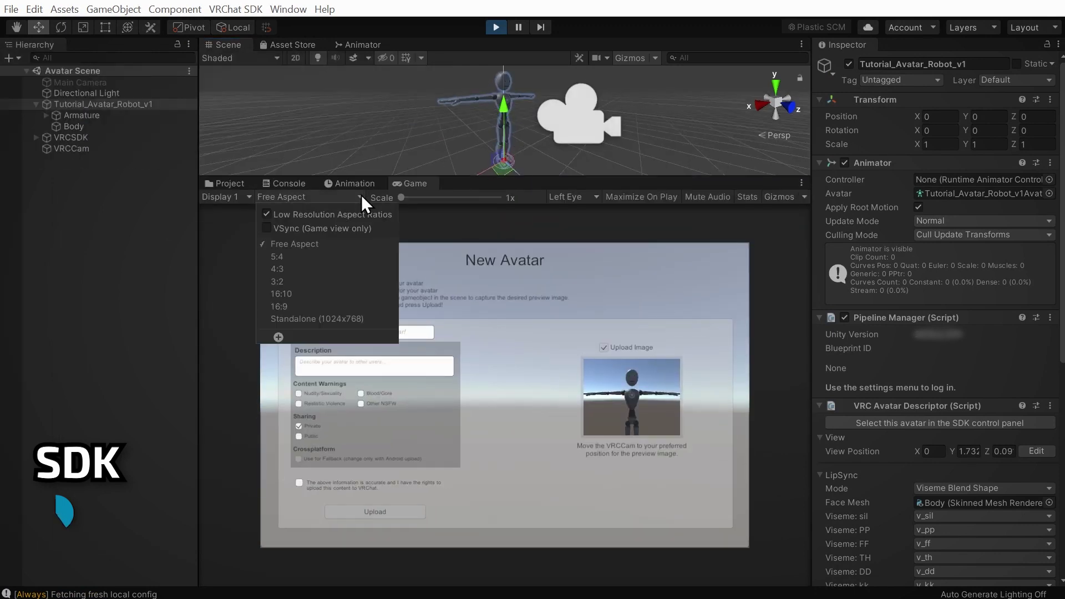
drag(402, 197, 411, 198)
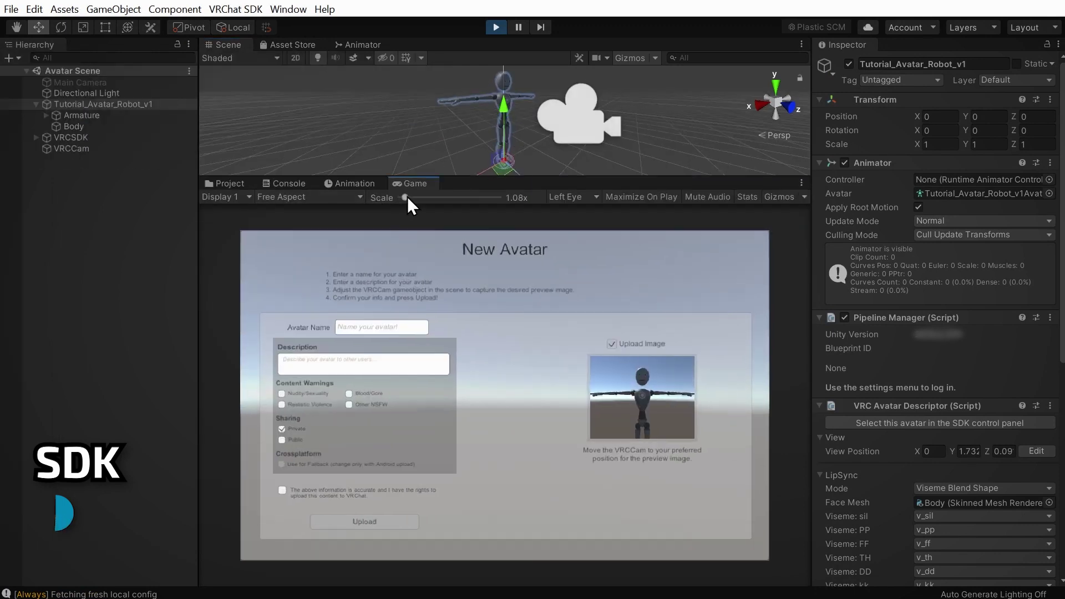
Name the avatar 'Robot Avatar Test', confirm upload rights, and upload it
click(366, 318)
text(Robot Avatar Test)
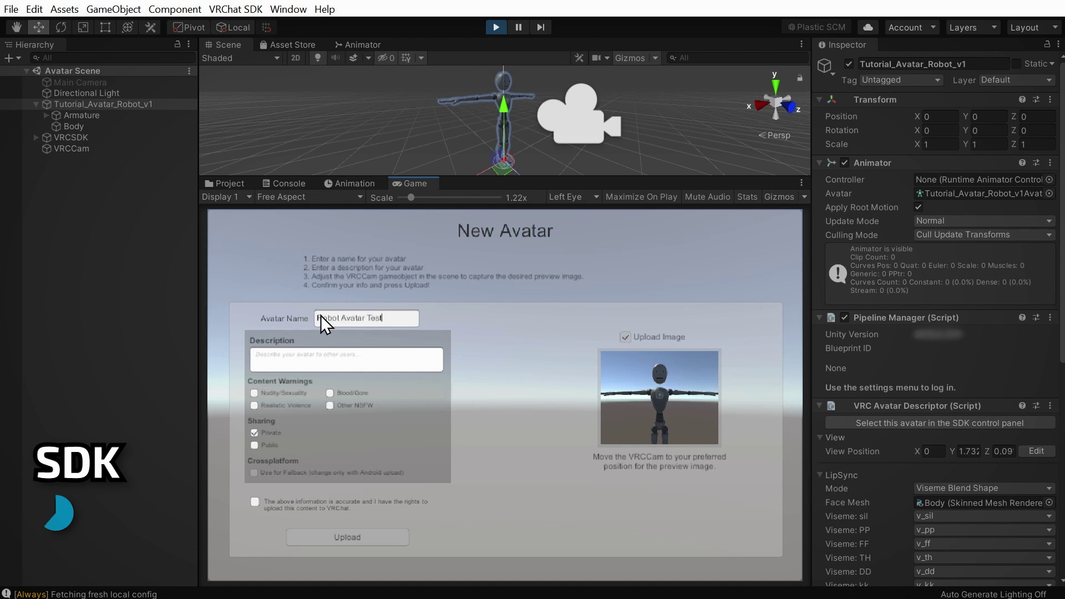
click(255, 501)
click(315, 534)
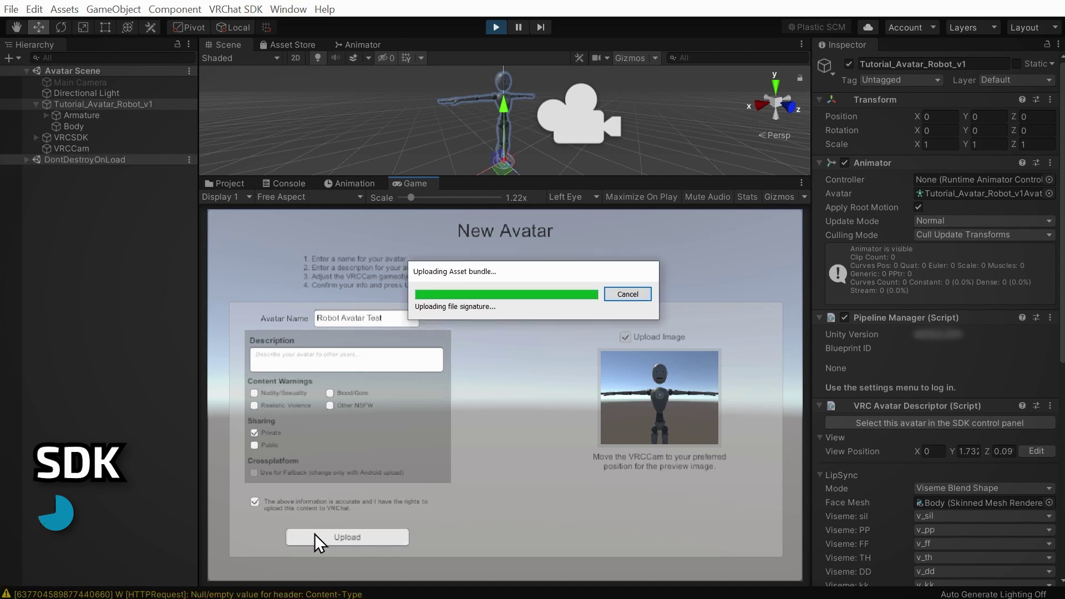